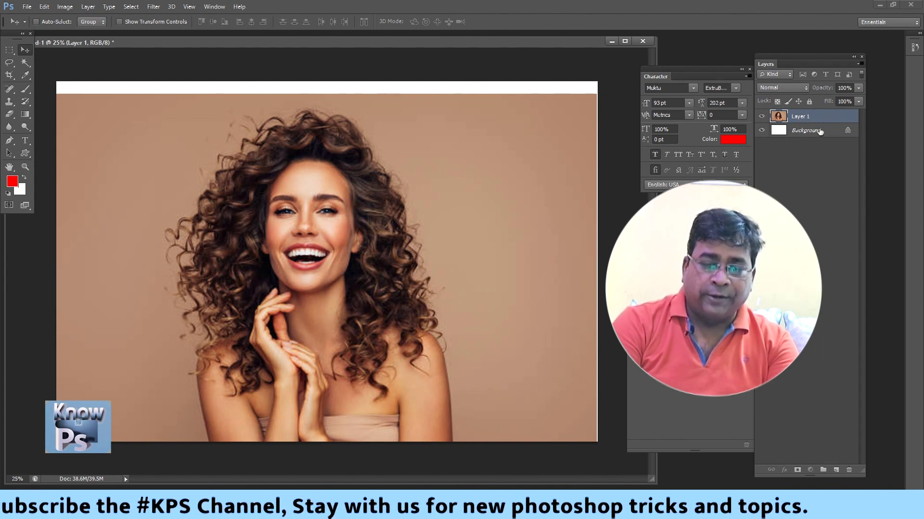
Convert the background to Layer 0, move it above the portrait, and rename the portrait 'model'.
double_click(813, 131)
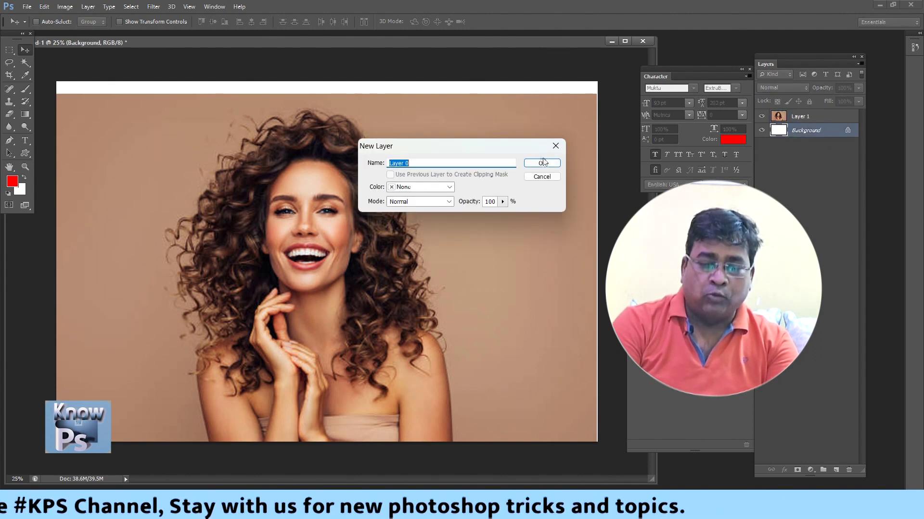
click(542, 163)
drag(823, 132, 824, 117)
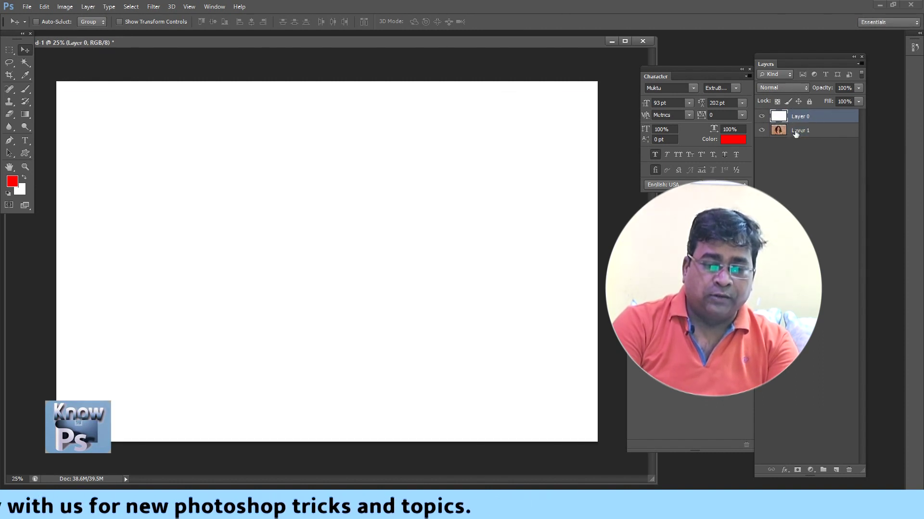
click(808, 131)
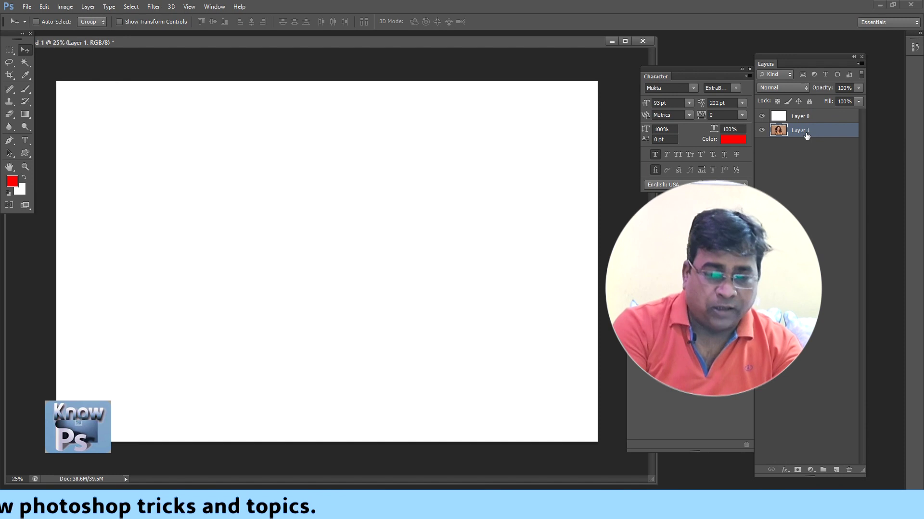
text(model)
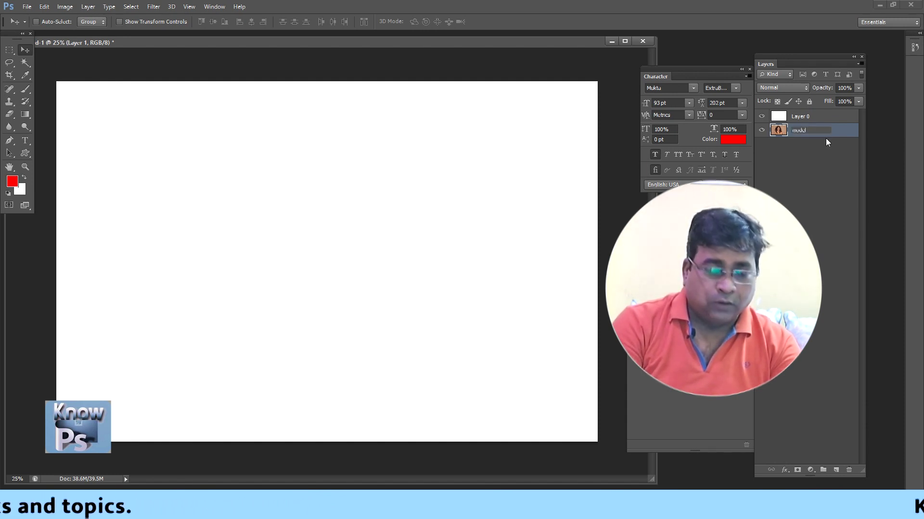
key(Return)
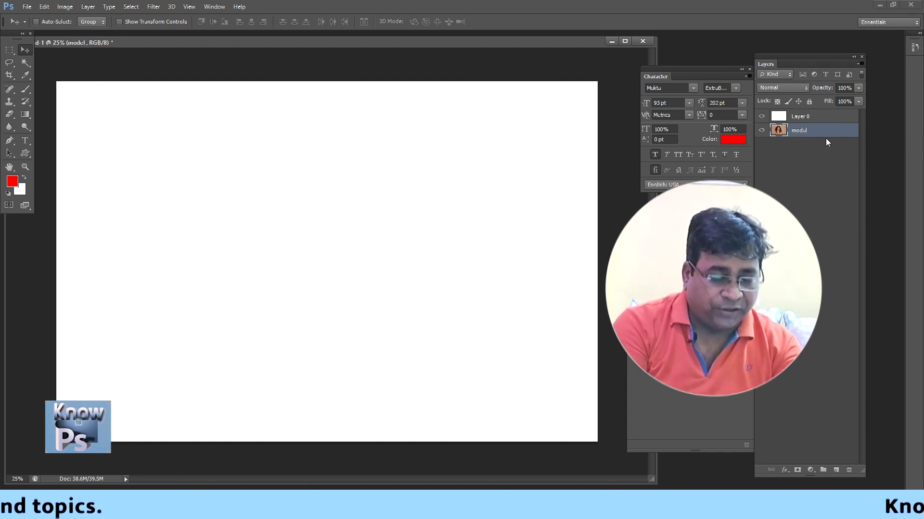
click(800, 116)
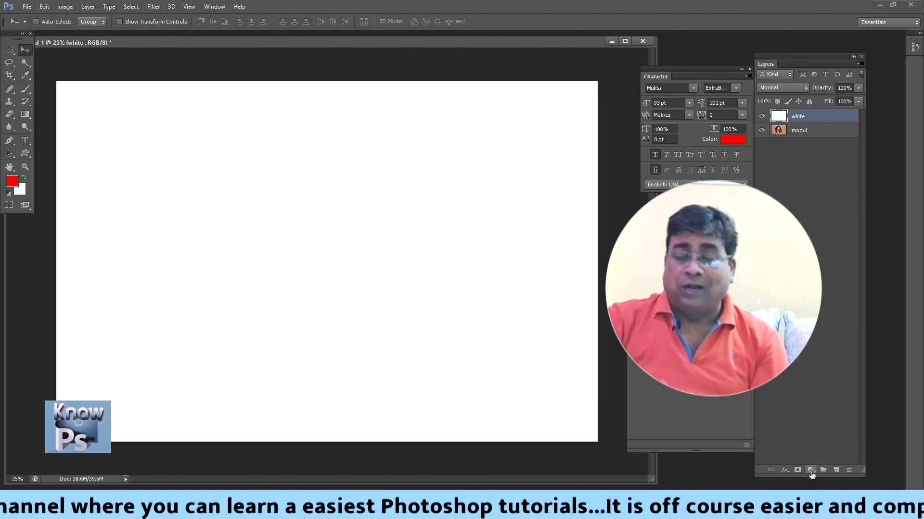
click(811, 470)
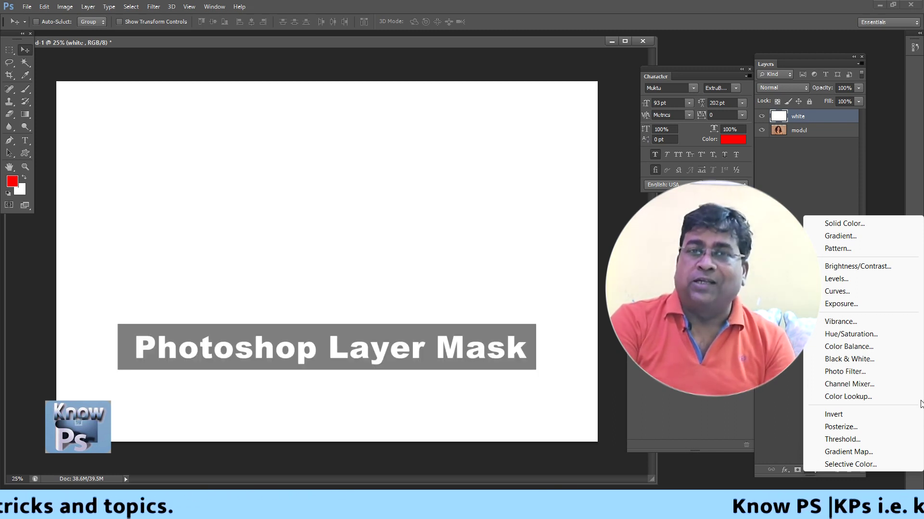
click(813, 119)
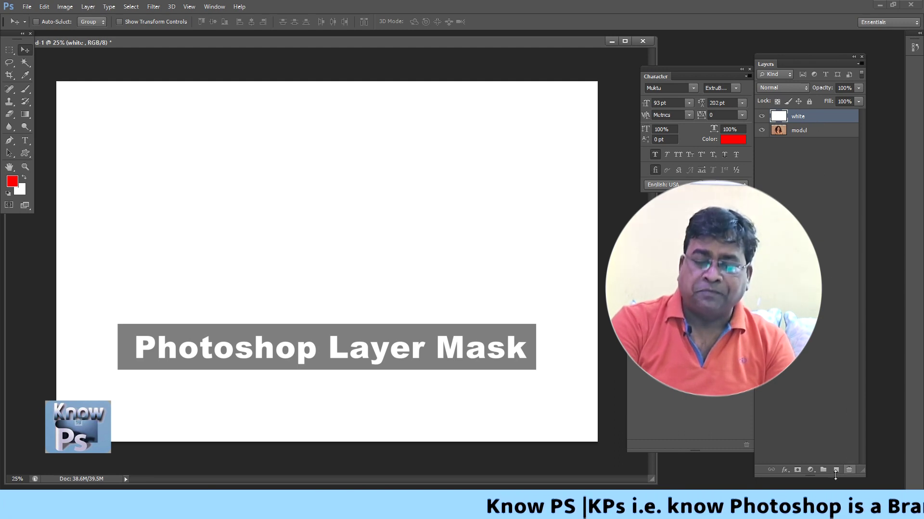
Add a layer mask to the white layer; a trial Levels 1 adjustment is added then deleted.
click(797, 470)
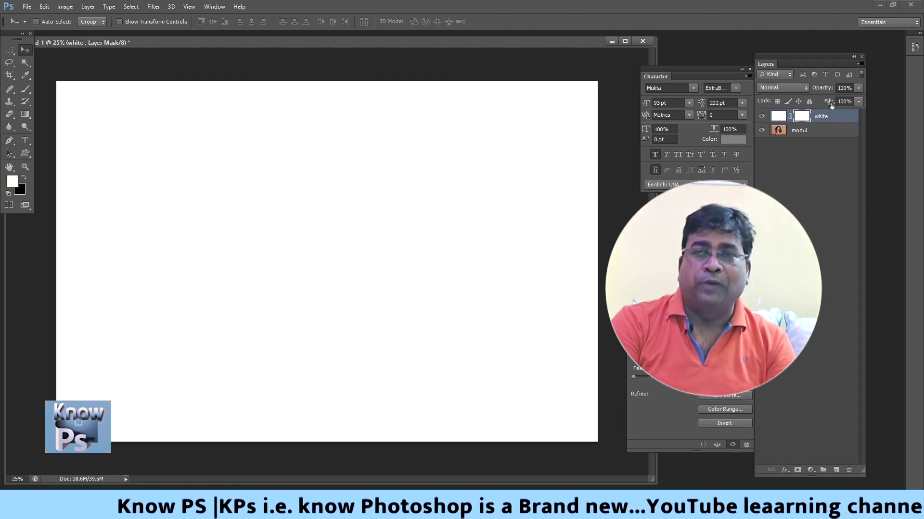
click(810, 471)
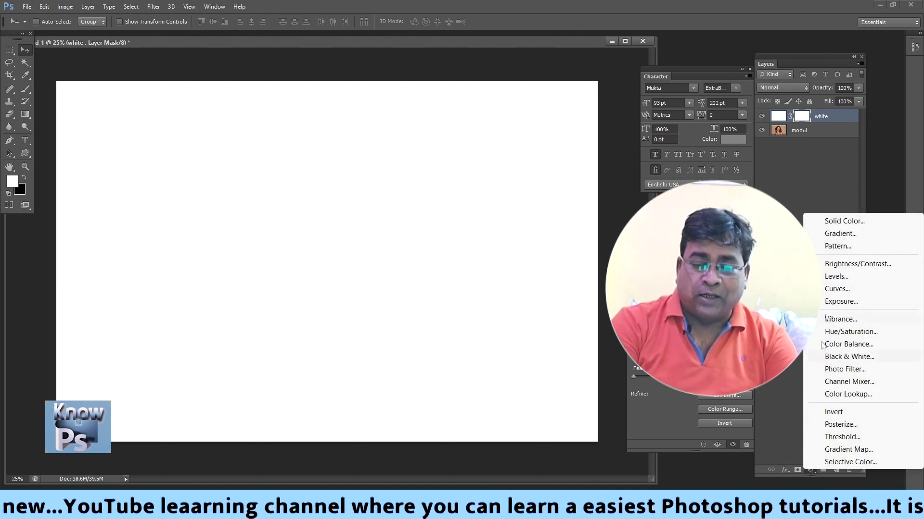
click(836, 277)
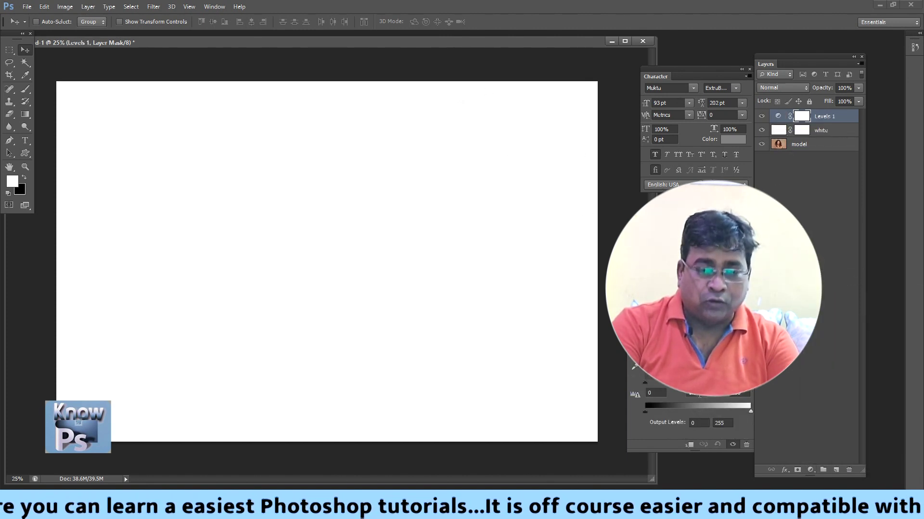
click(820, 118)
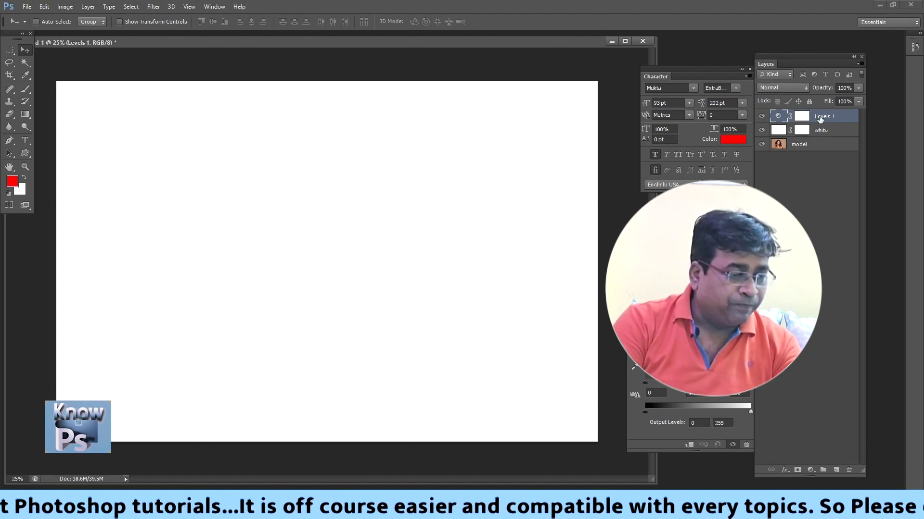
key(Delete)
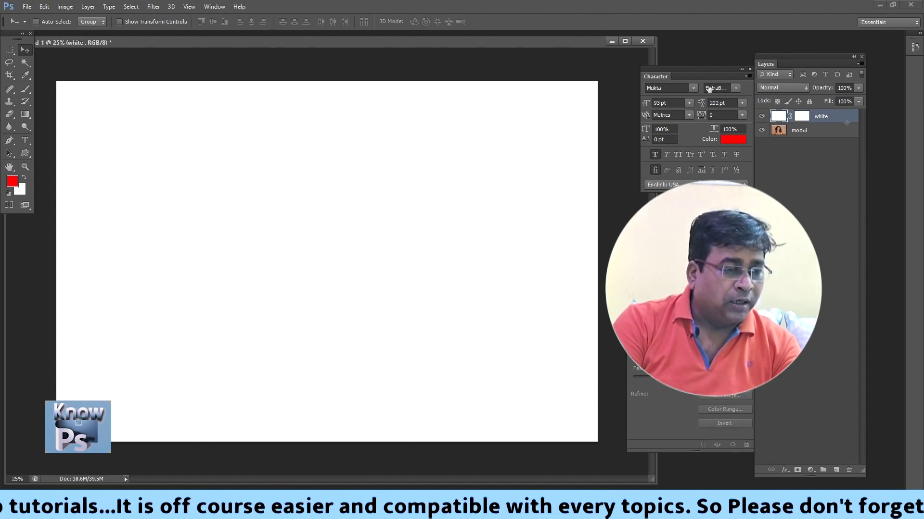
Switch to the Eraser using the scattered 59 brush preset enlarged to 93 px.
click(14, 117)
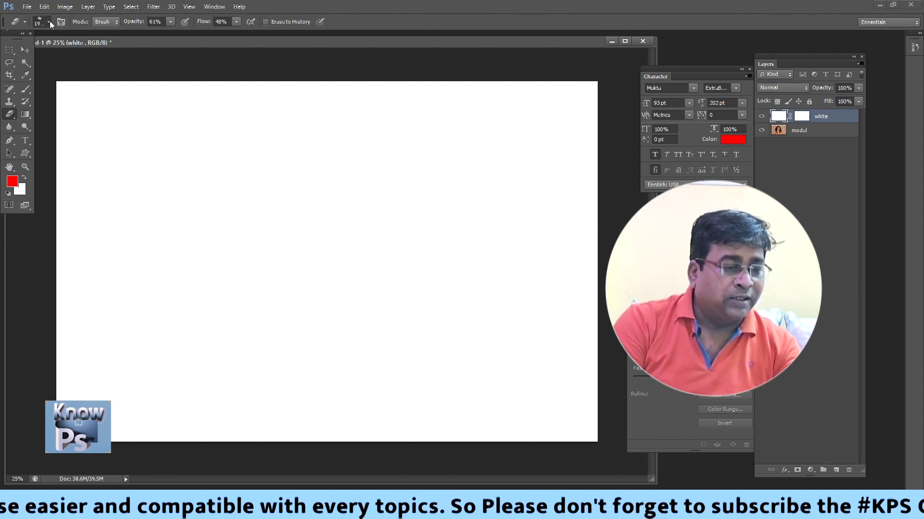
click(49, 22)
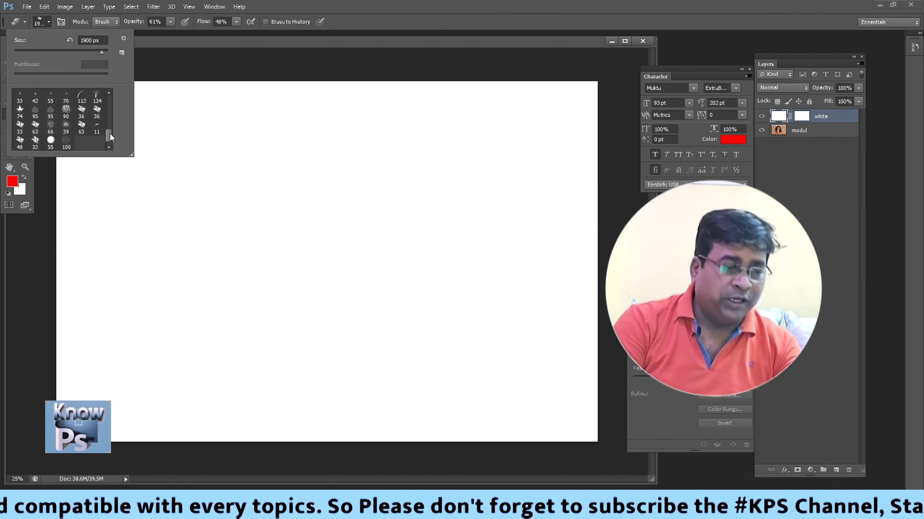
mouse_move(109, 134)
mouse_down()
mouse_move(110, 100)
mouse_move(108, 119)
mouse_up()
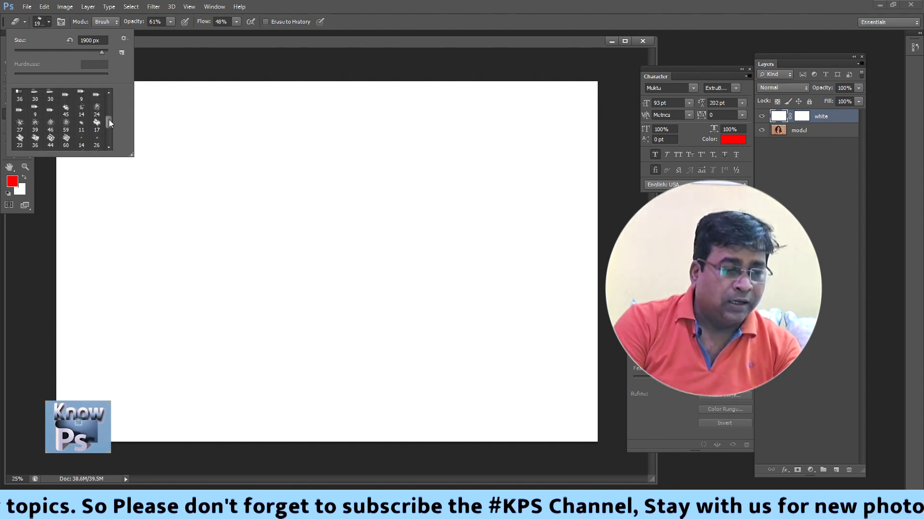
click(66, 126)
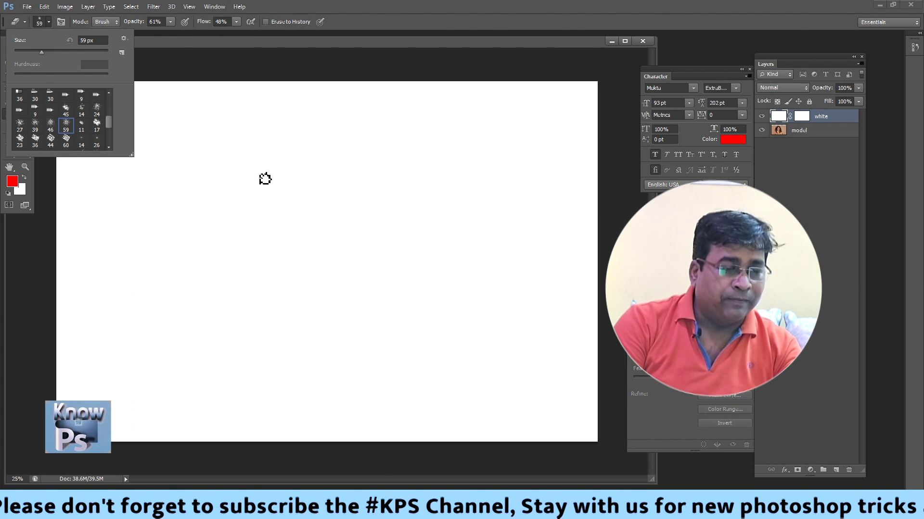
drag(44, 51, 63, 51)
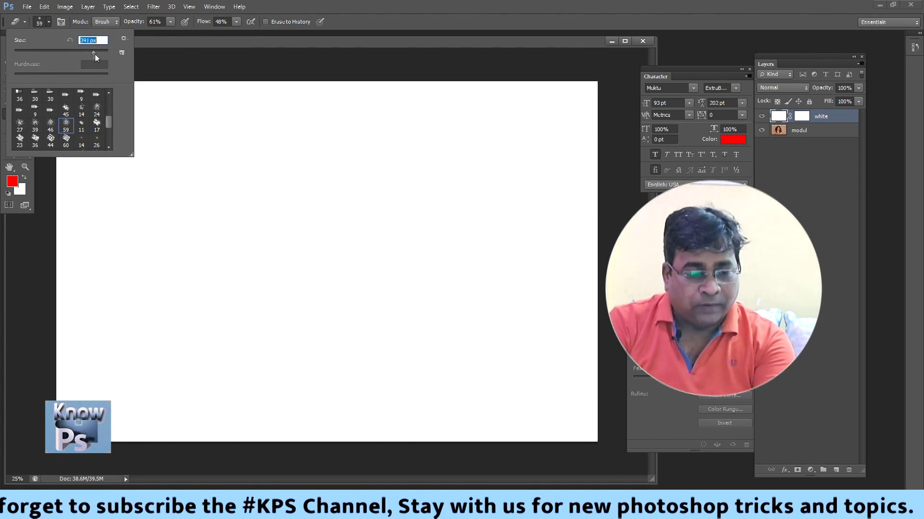
click(211, 48)
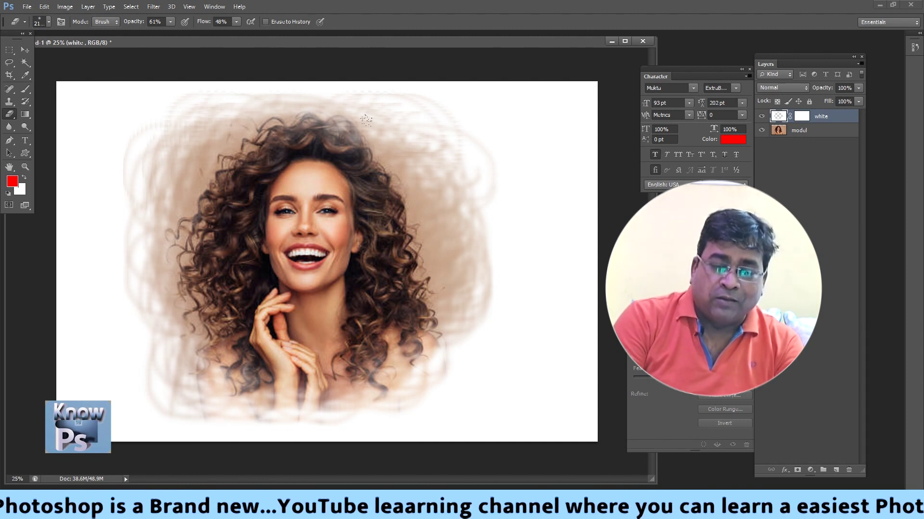
Try Dissolve, Multiply, Color Dodge, Lighter Color and Soft Light blend modes on the white layer.
click(778, 89)
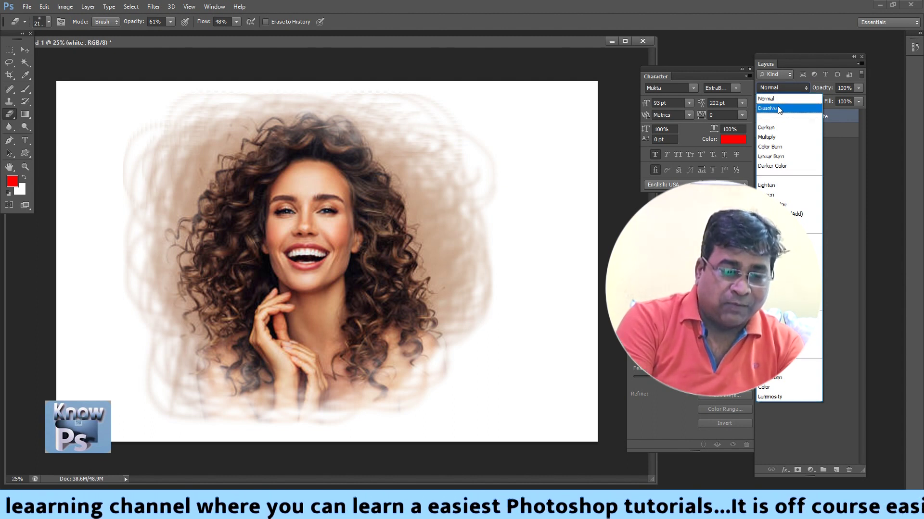
click(778, 108)
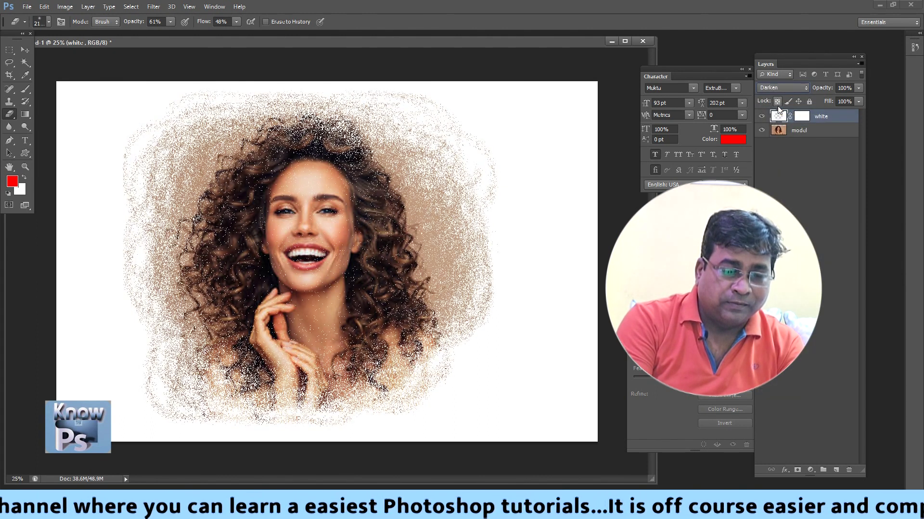
key(Down)
key(Down)
key(Down)
key(Down)
key(Down)
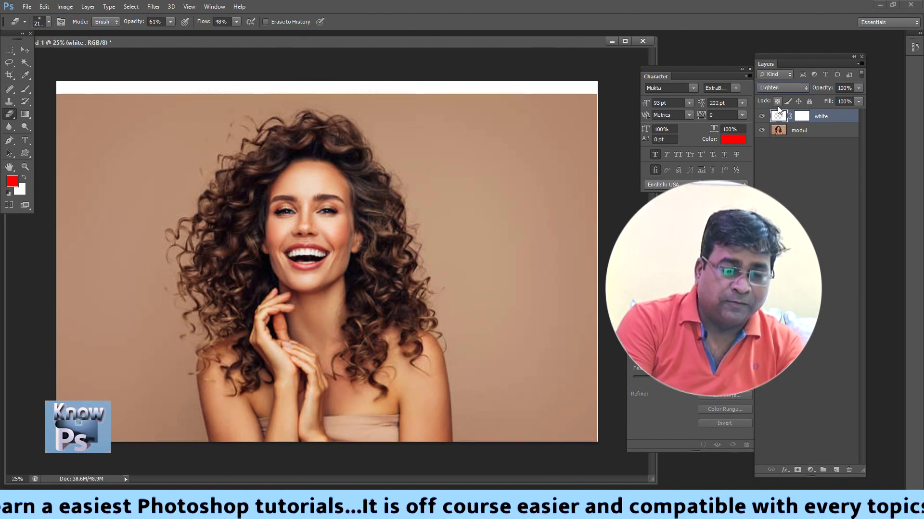
key(Down)
key(Down)
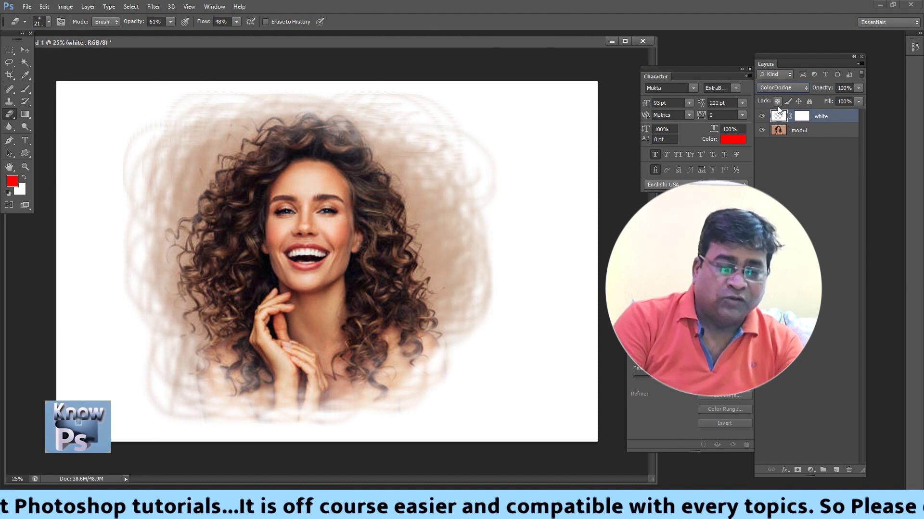
key(Down)
key(Down)
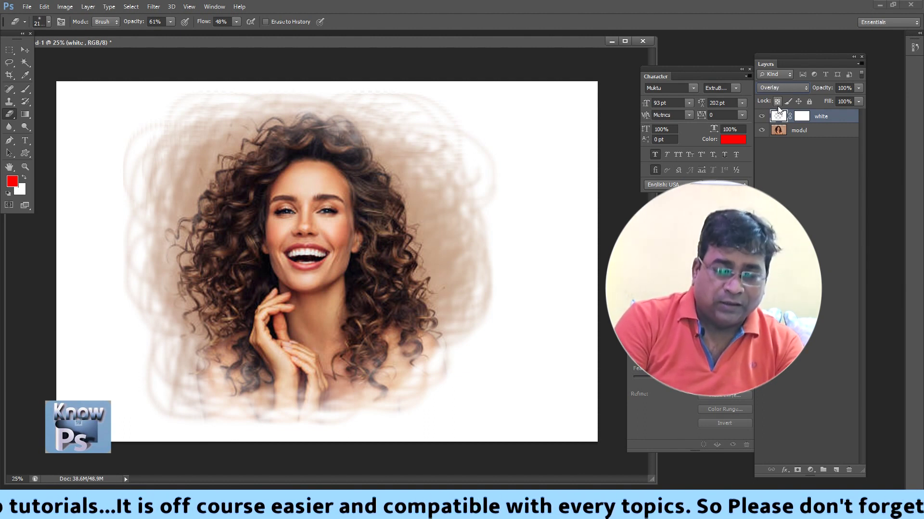
key(Down)
key(Down)
Try Divide, settle the white layer on Color blend mode, and hide it.
click(778, 88)
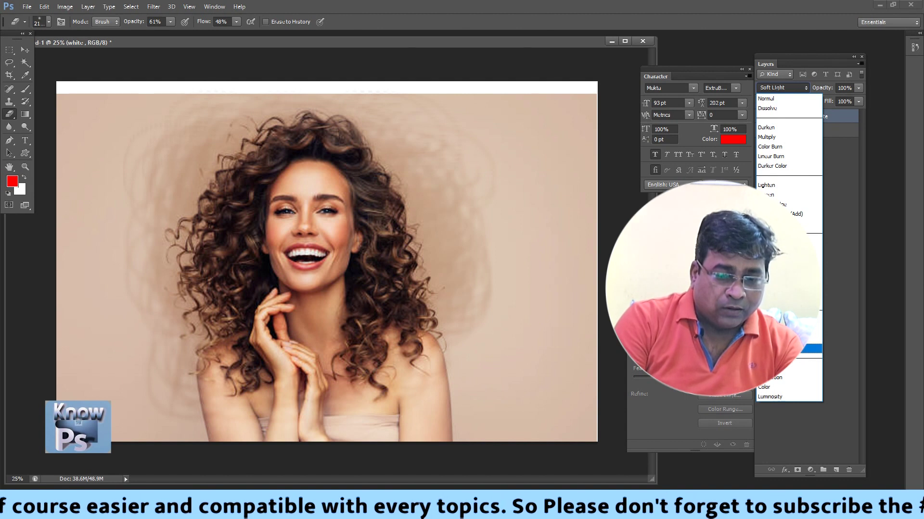
click(789, 348)
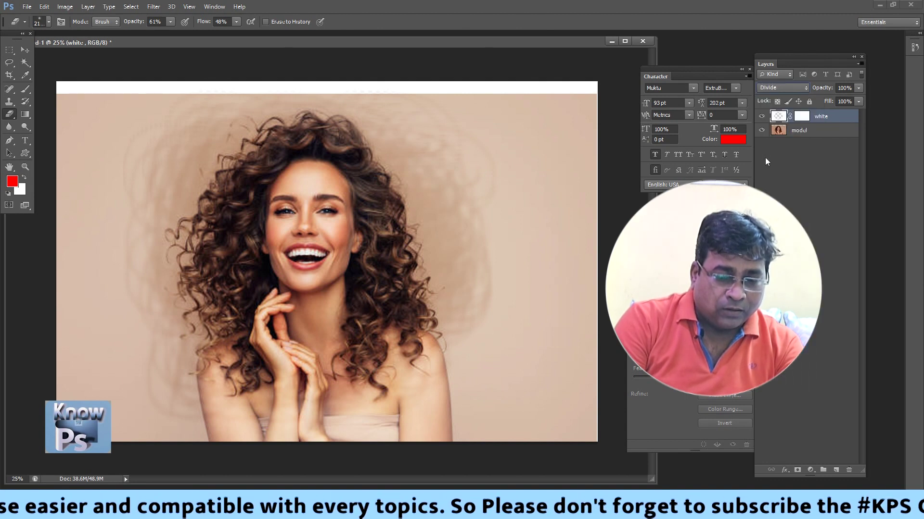
click(790, 88)
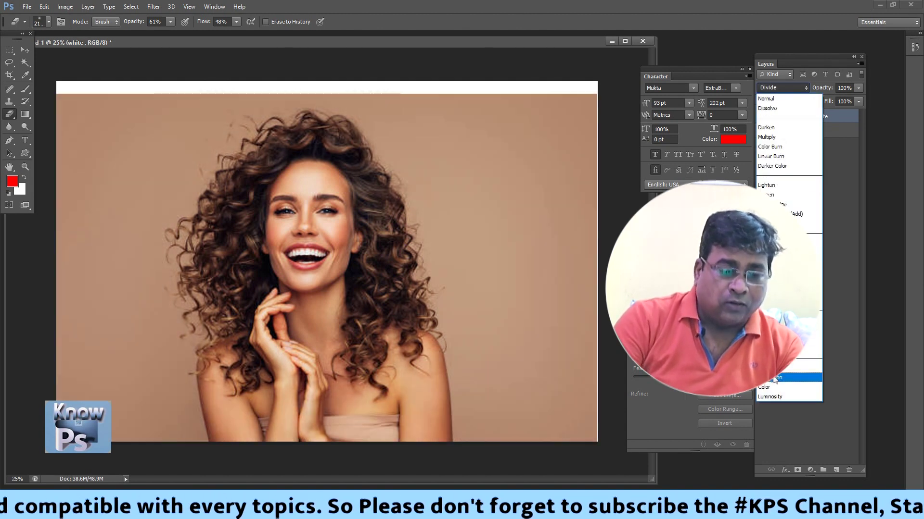
click(769, 382)
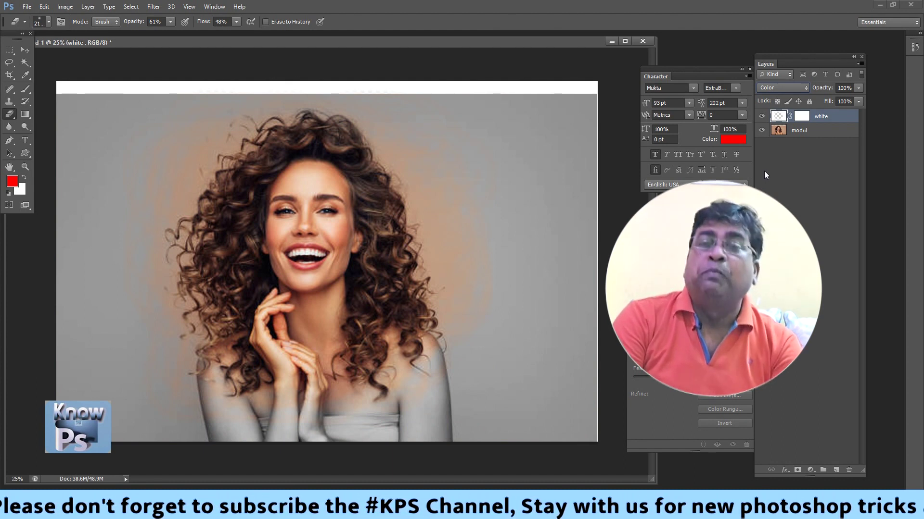
click(761, 116)
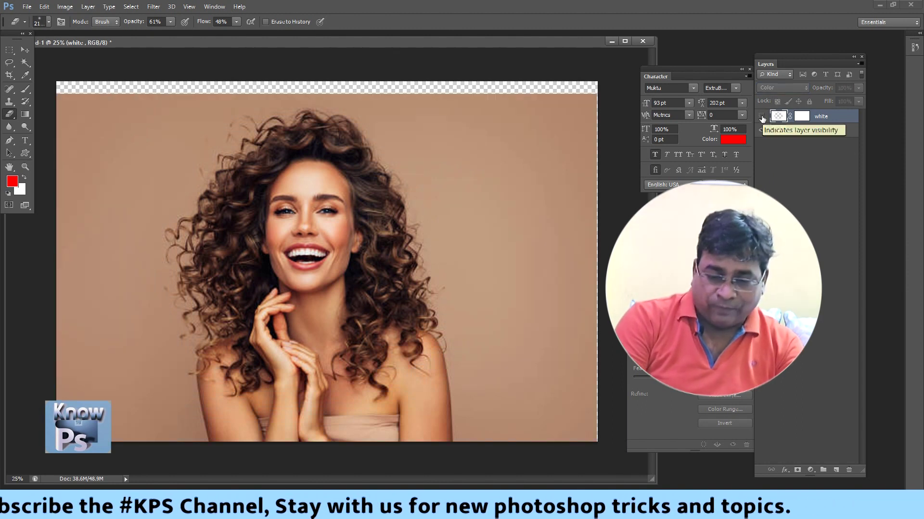
Add a new Layer 1 with a layer mask and give the Eraser a 48 px brush tip.
click(836, 471)
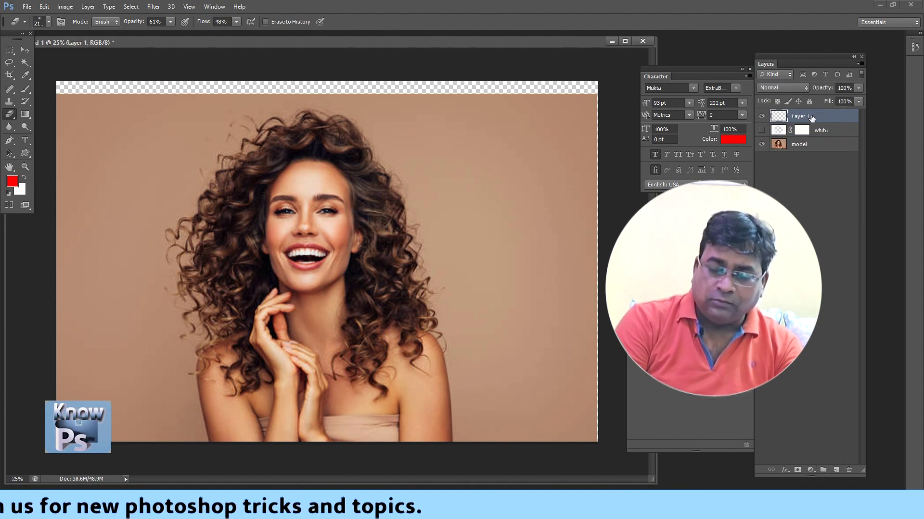
click(797, 470)
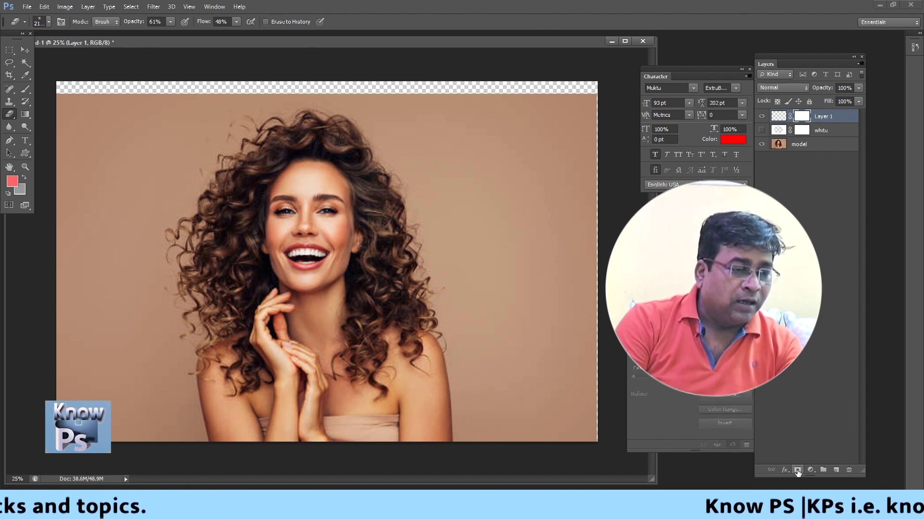
right_click(13, 110)
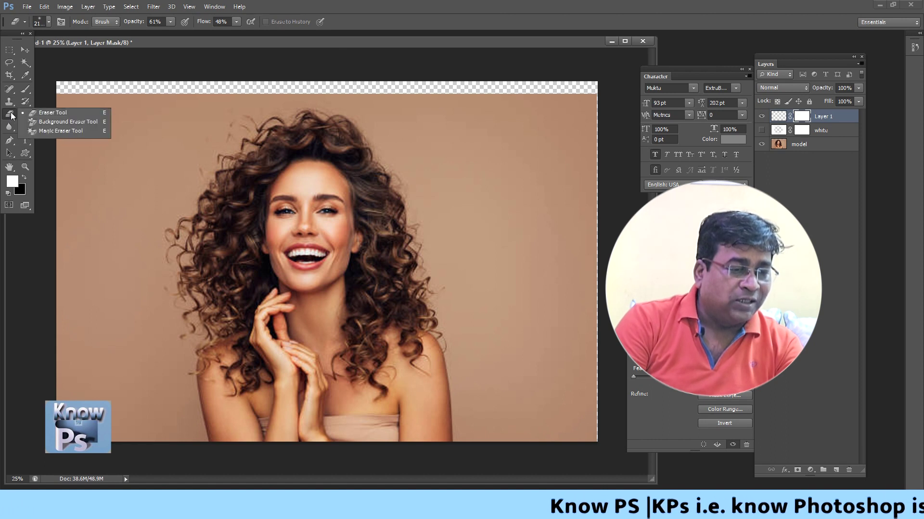
click(48, 21)
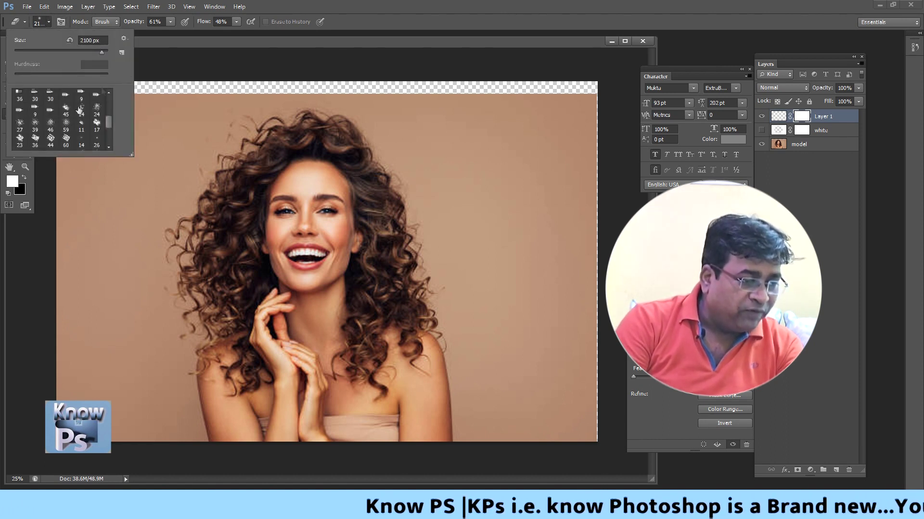
scroll(97, 142, down, 2)
scroll(97, 141, down, 2)
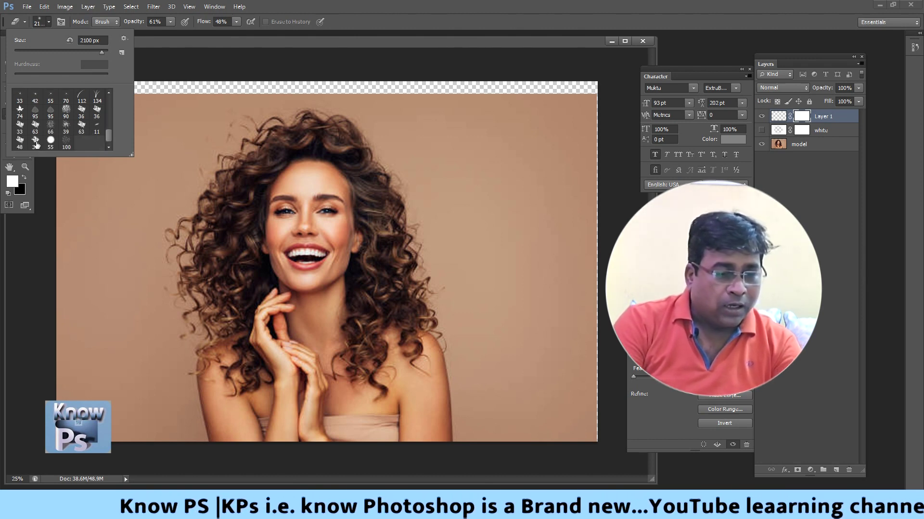
click(20, 142)
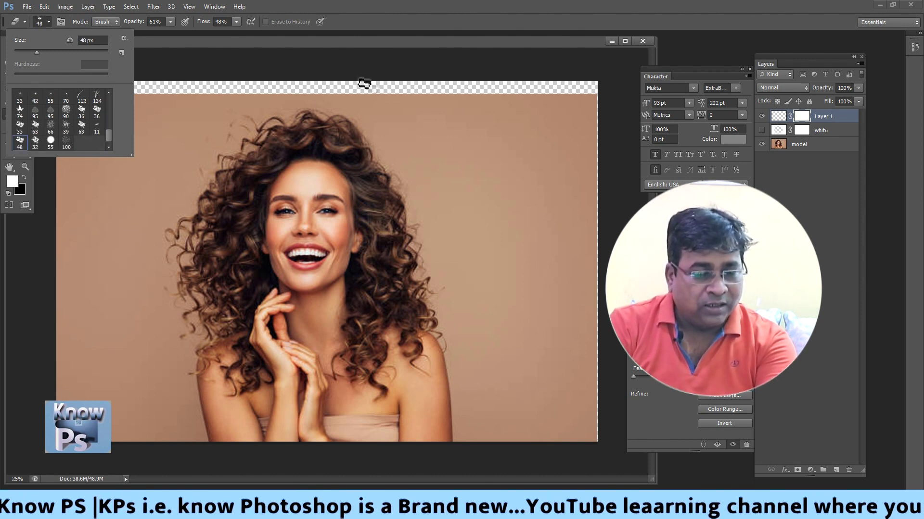
click(347, 57)
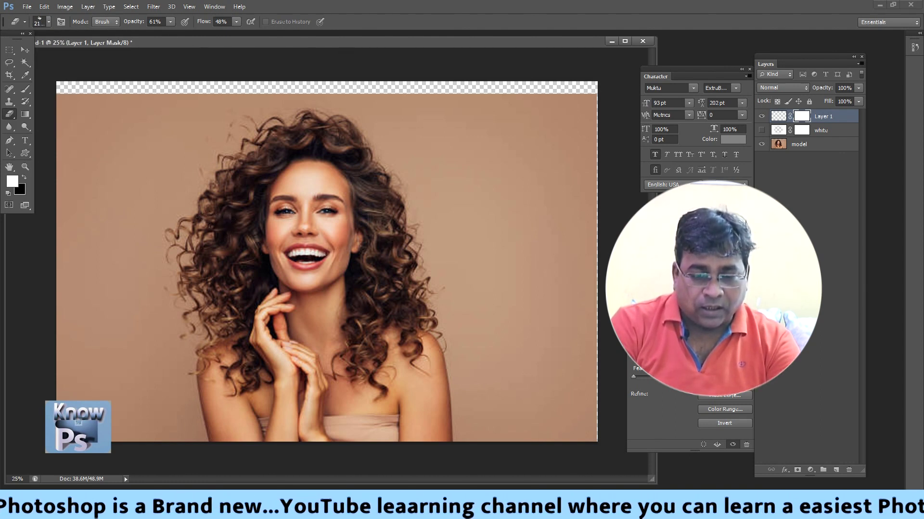
Create Layer 2 and fill it with the red foreground colour using Alt+Backspace.
click(836, 470)
click(800, 116)
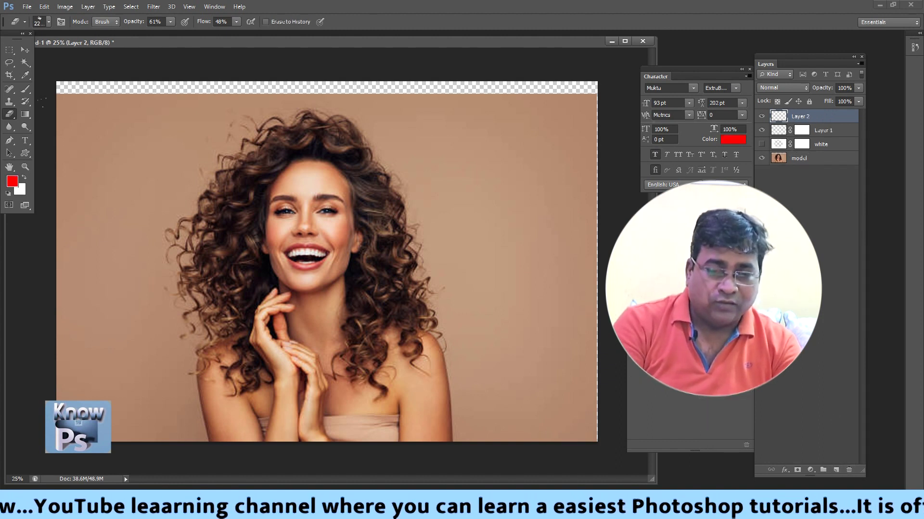
key(alt+BackSpace)
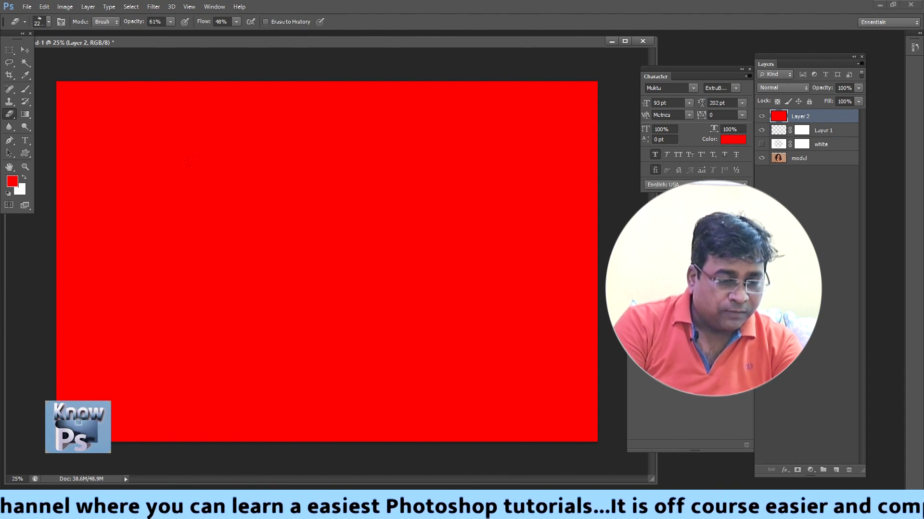
Erase the red over the face, hair, hand, neck and shoulders to reveal the portrait.
mouse_move(189, 161)
mouse_down()
mouse_move(154, 235)
mouse_move(261, 264)
mouse_move(201, 155)
mouse_move(167, 261)
mouse_up()
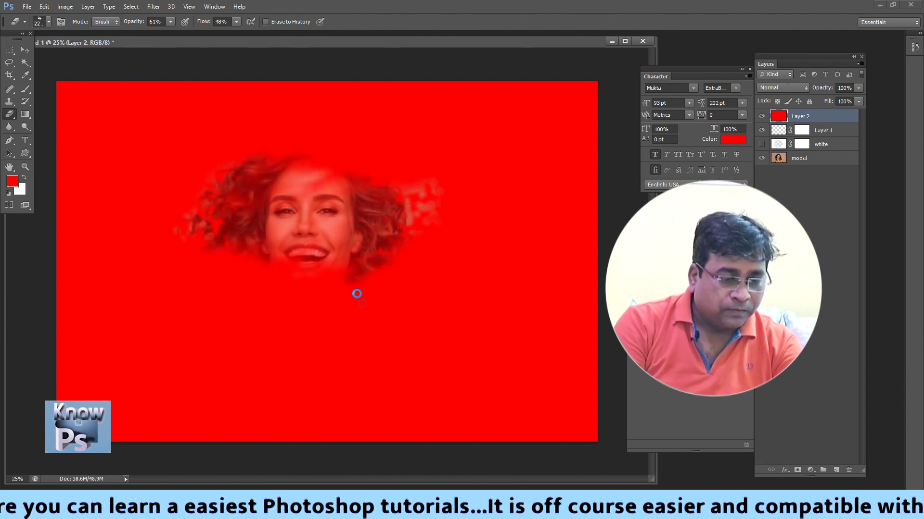
drag(283, 347, 328, 260)
mouse_move(312, 359)
mouse_down()
mouse_move(394, 224)
mouse_move(416, 335)
mouse_move(425, 224)
mouse_move(407, 294)
mouse_up()
mouse_move(413, 212)
mouse_down()
mouse_move(373, 193)
mouse_move(395, 195)
mouse_move(391, 185)
mouse_move(299, 158)
mouse_up()
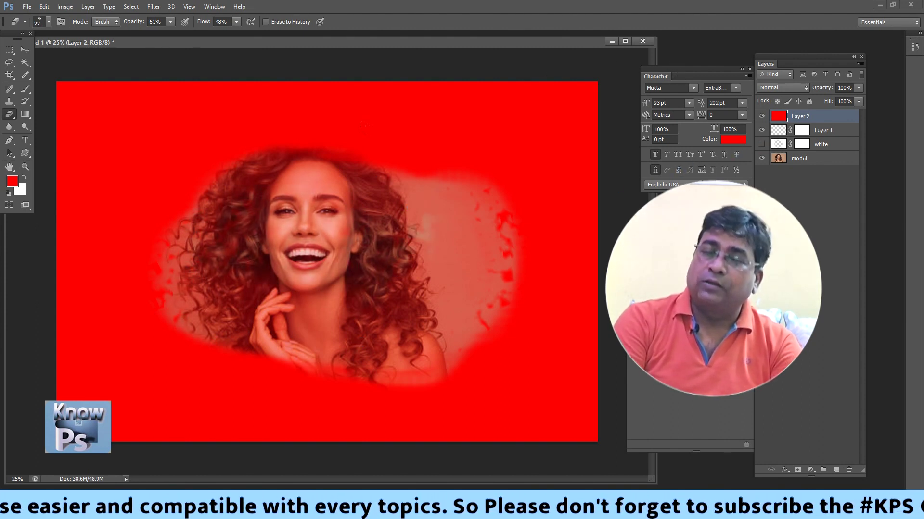
mouse_move(327, 248)
mouse_down()
mouse_move(289, 313)
mouse_move(183, 331)
mouse_move(361, 409)
mouse_move(231, 418)
mouse_move(424, 385)
mouse_up()
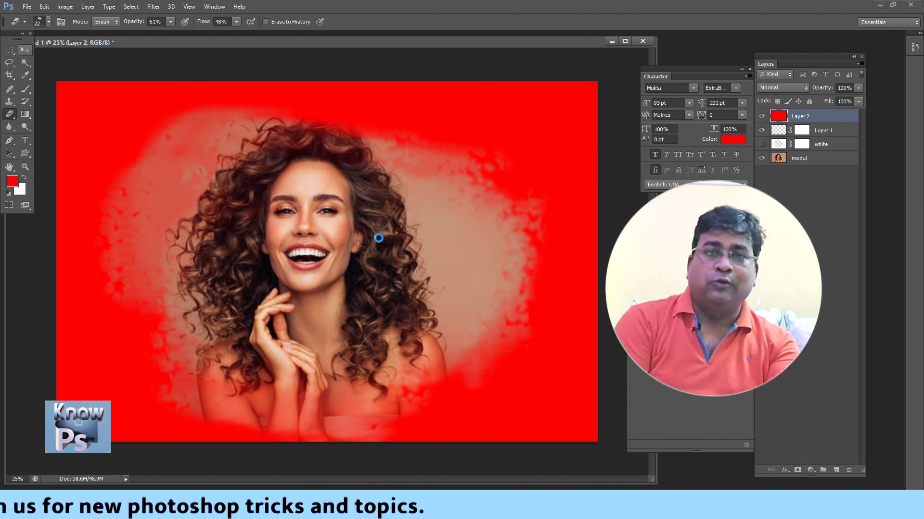
With the Move tool, nudge the model photo down and then back into place.
key(v)
ctrl+click(379, 239)
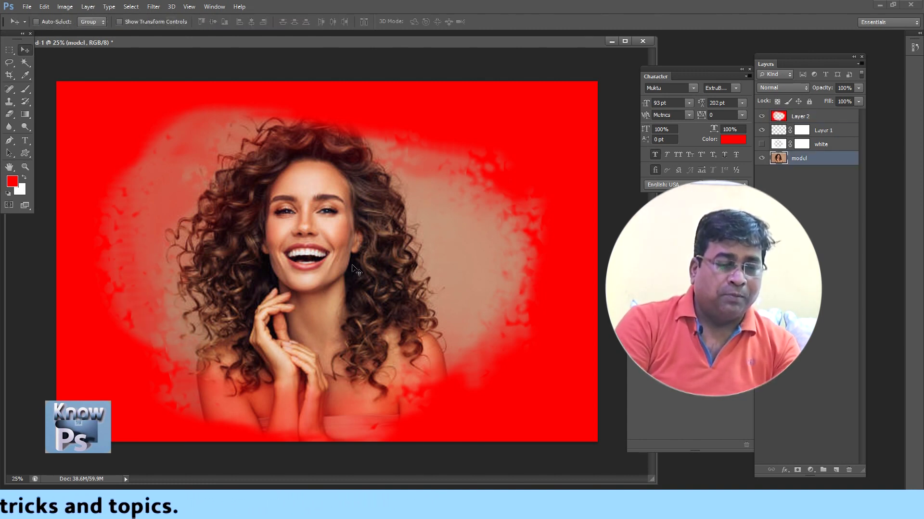
drag(335, 267, 339, 219)
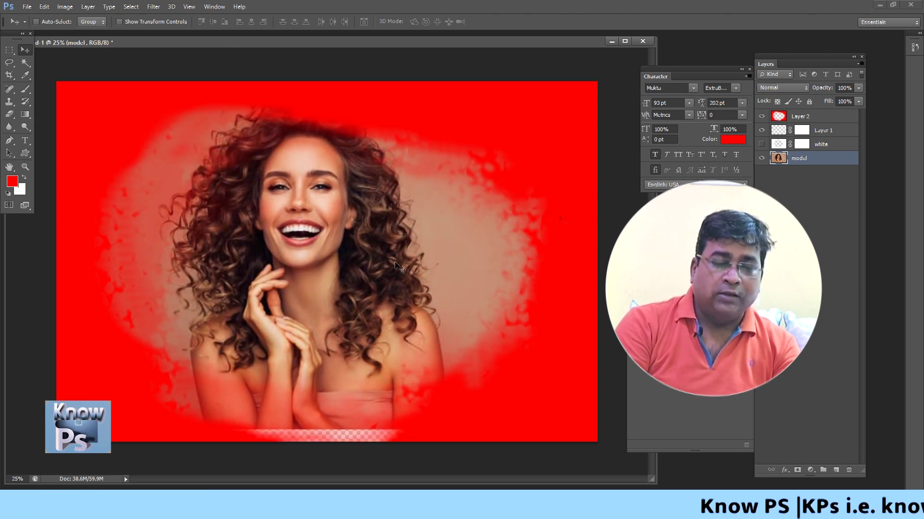
mouse_move(282, 319)
mouse_down()
mouse_move(281, 334)
mouse_move(293, 325)
mouse_up()
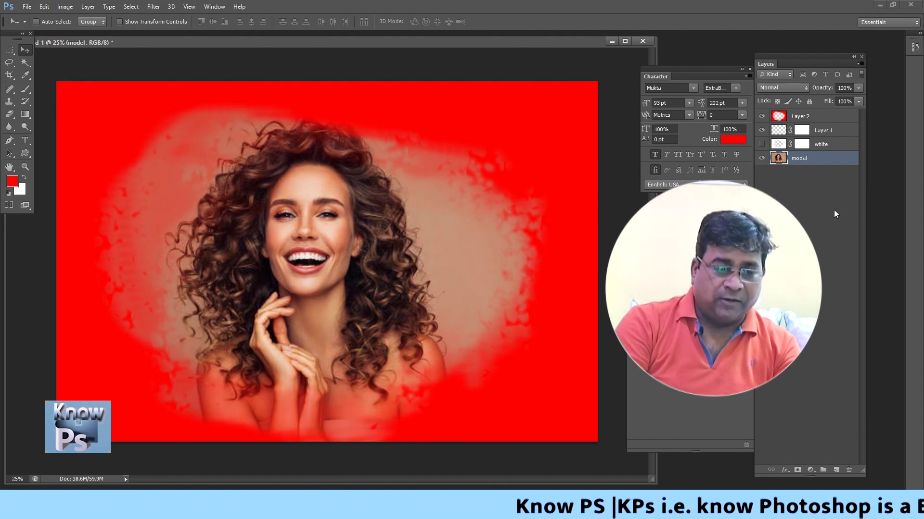
Toggle Layer 2's red overlay to compare, leaving both Layer 2 and Layer 1 hidden.
click(761, 116)
click(762, 117)
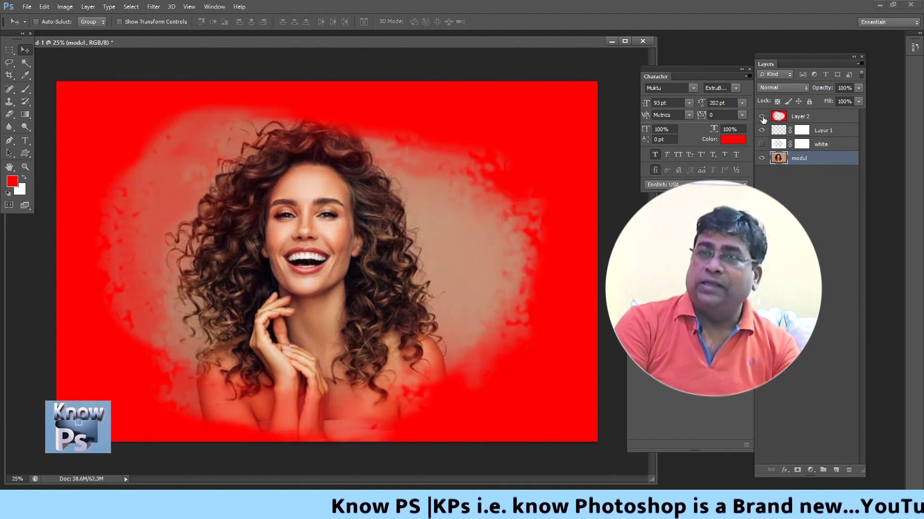
click(762, 117)
click(762, 116)
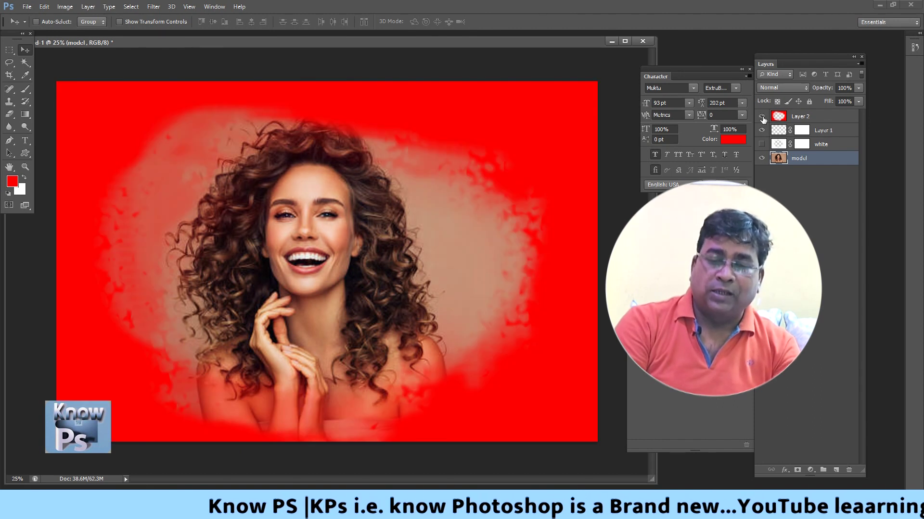
click(762, 118)
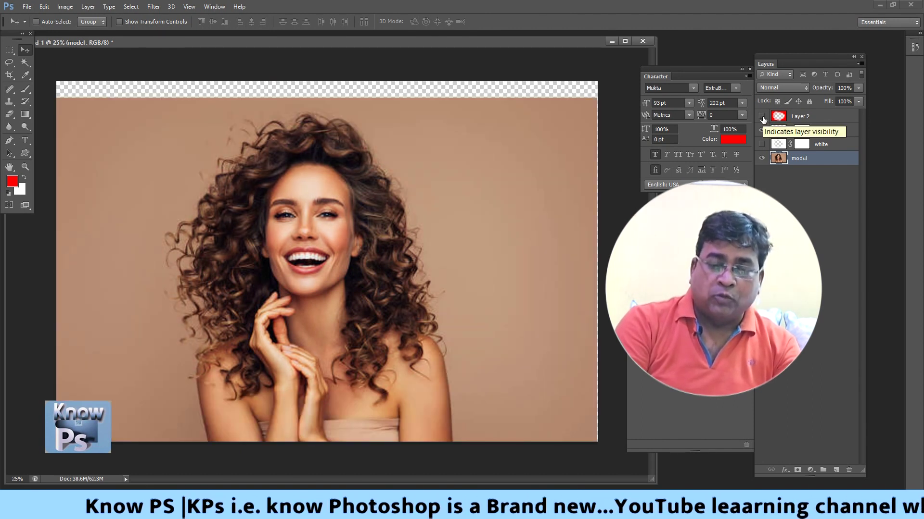
click(762, 118)
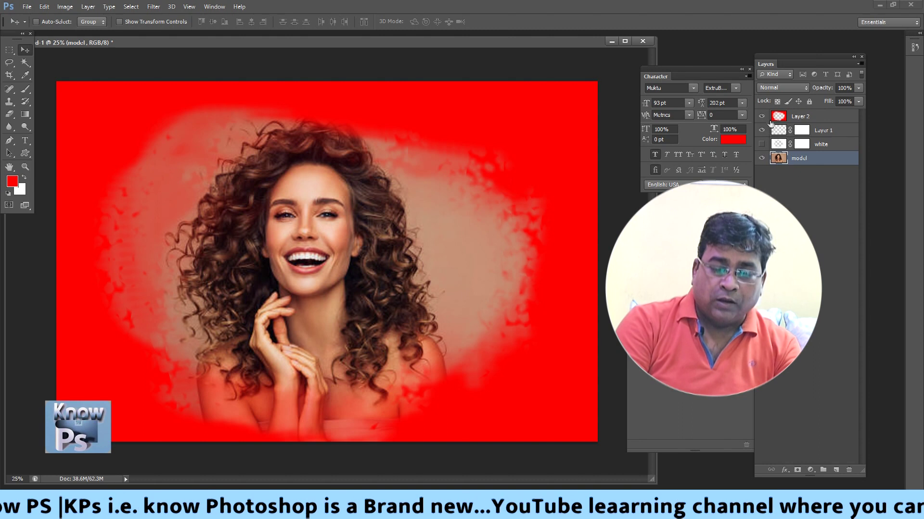
click(762, 117)
click(762, 131)
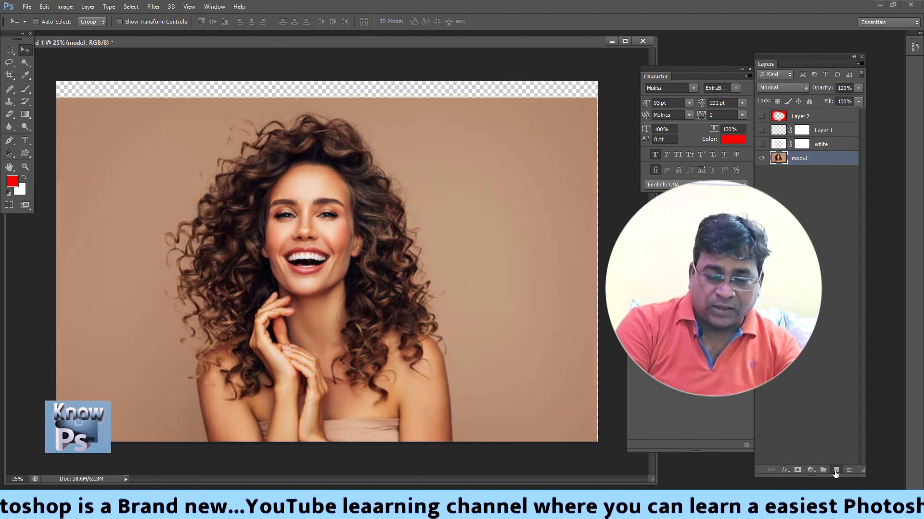
Add an empty Layer 3 above the model layer, then a Vibrance adjustment layer on top.
click(835, 471)
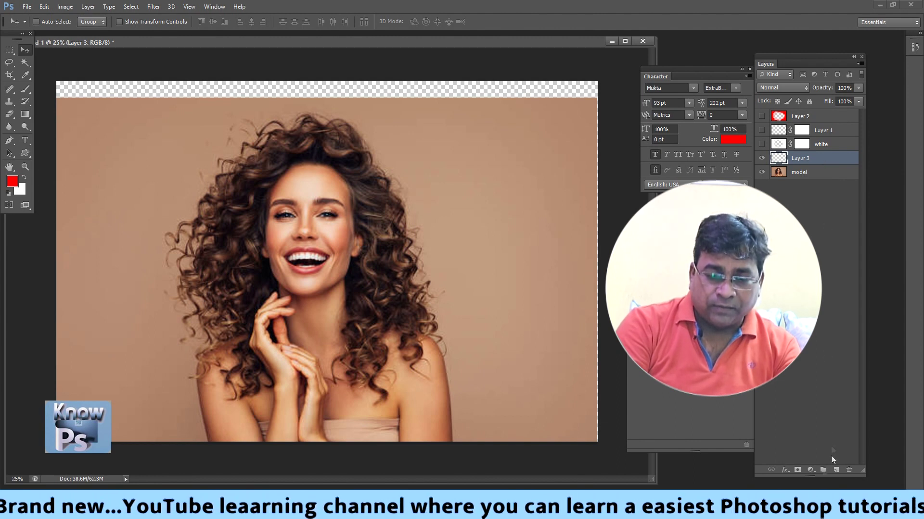
click(810, 470)
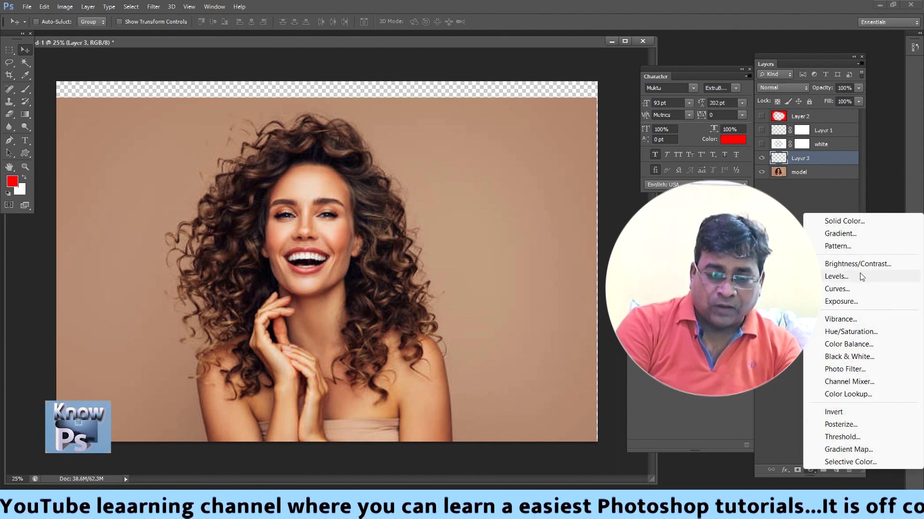
click(845, 319)
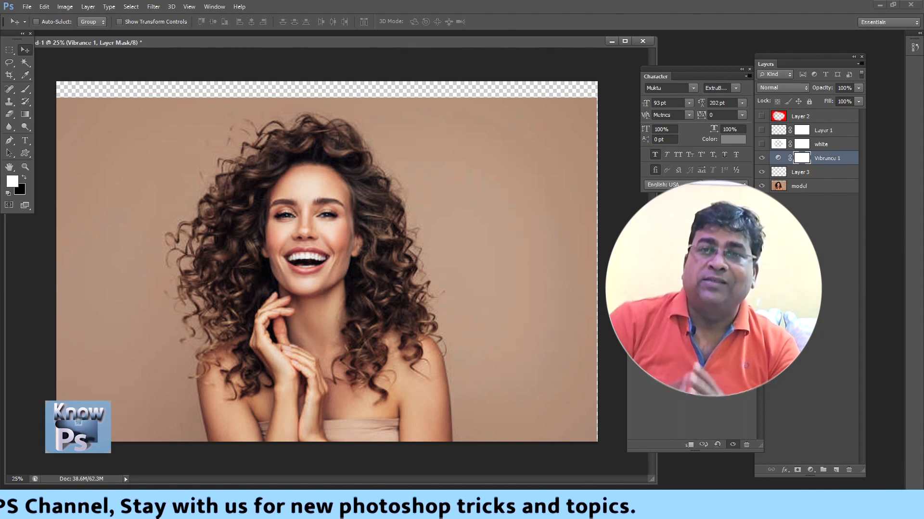
Stack a Levels adjustment layer and then an Exposure adjustment layer above Vibrance 1.
click(810, 470)
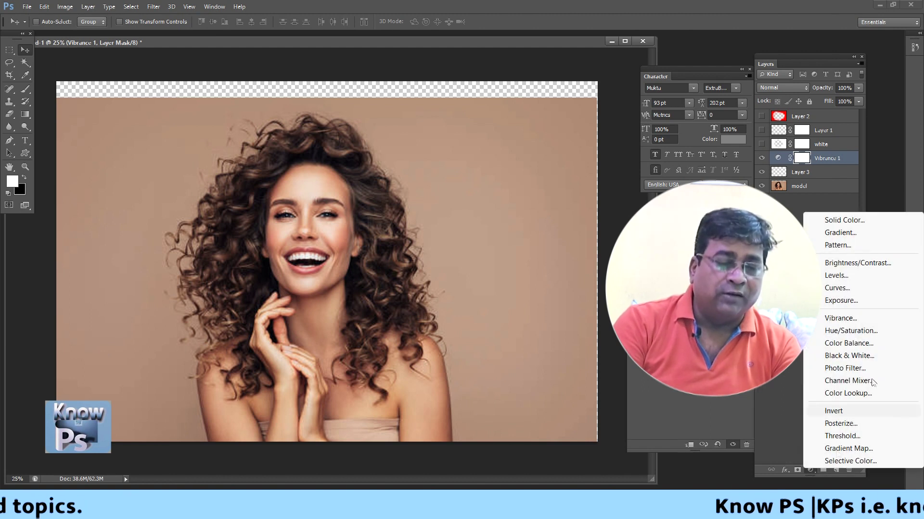
click(845, 274)
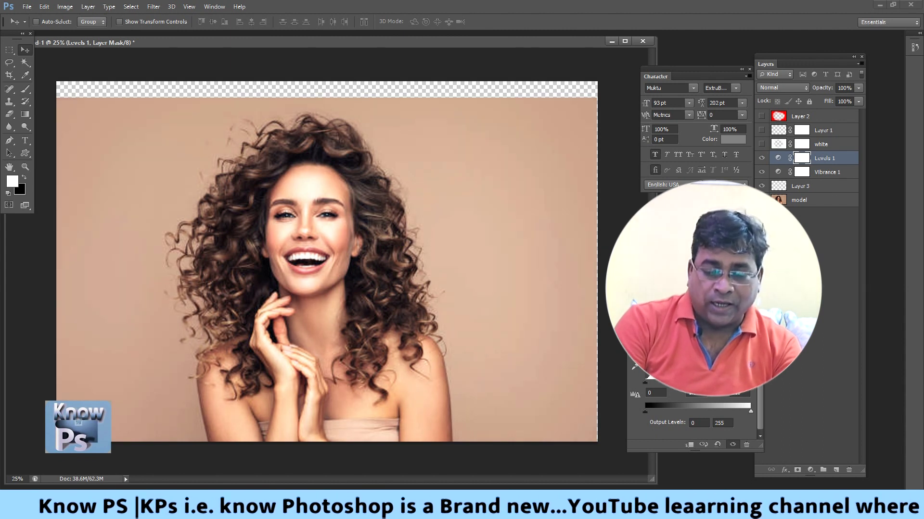
click(810, 470)
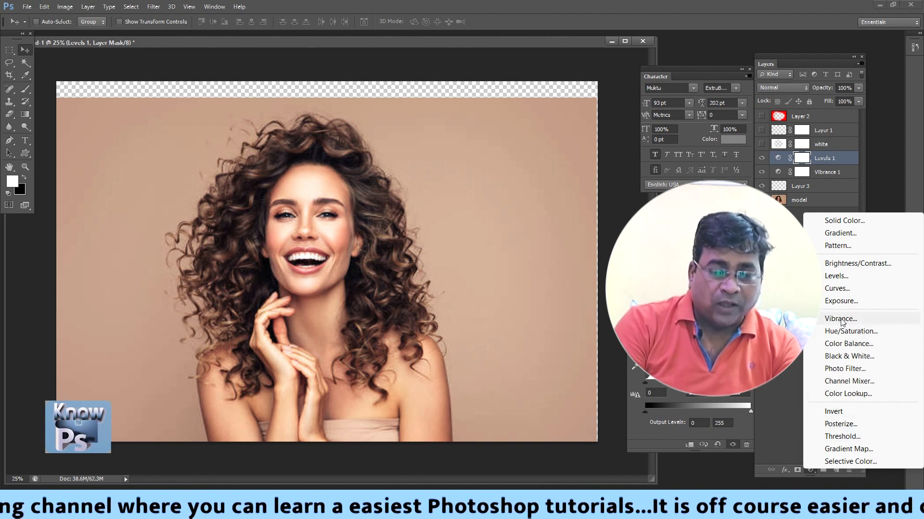
click(842, 301)
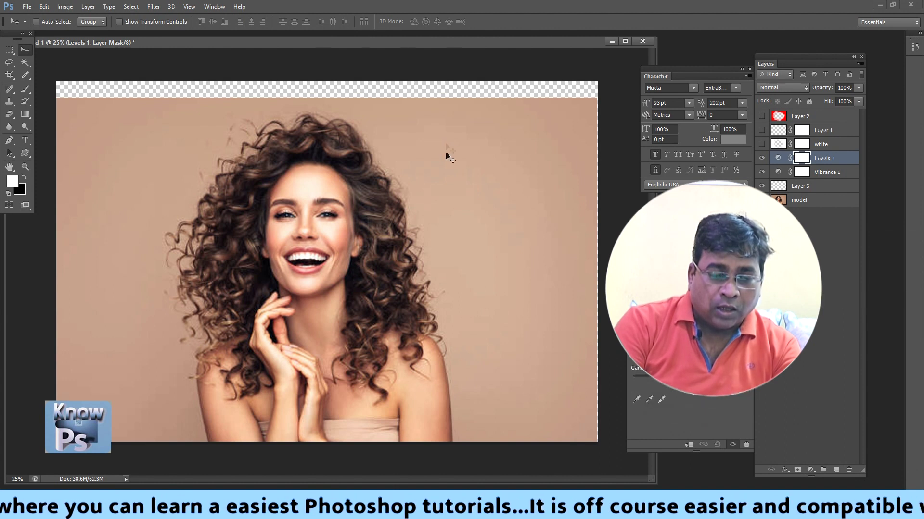